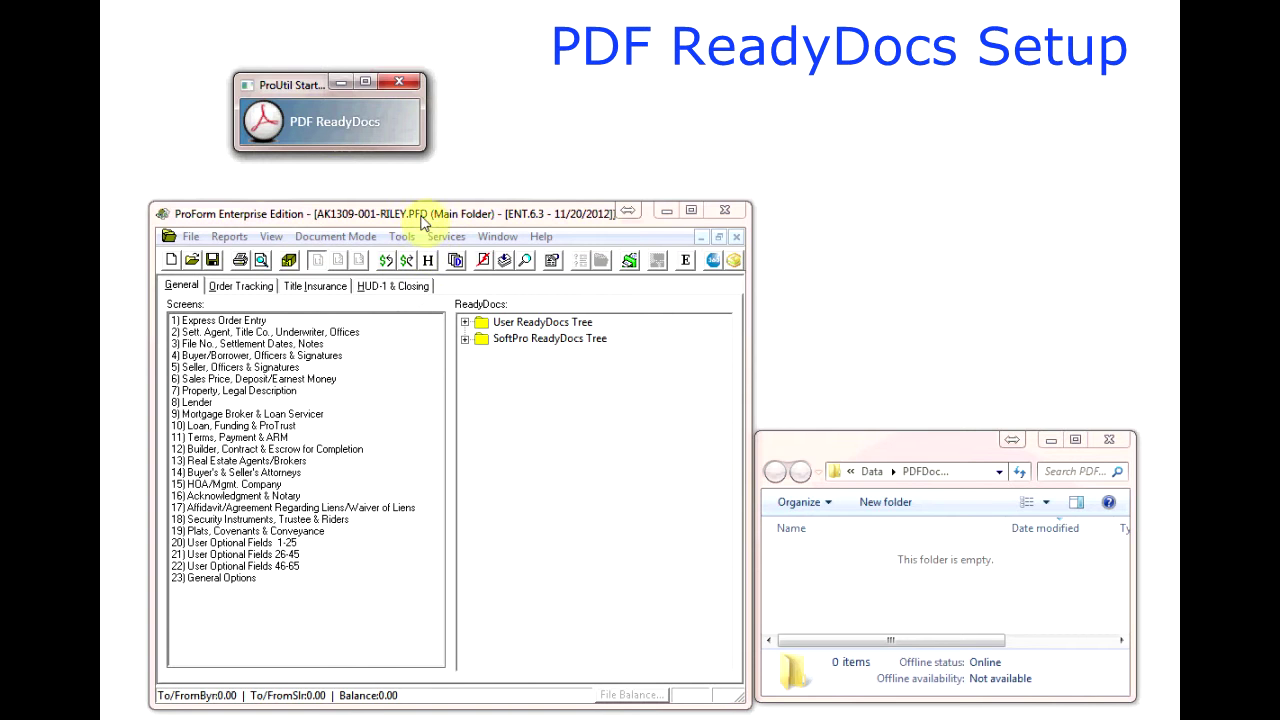
Step: Open the PDF ReadyDocs setup and review the default save path for PDF documents
click(365, 125)
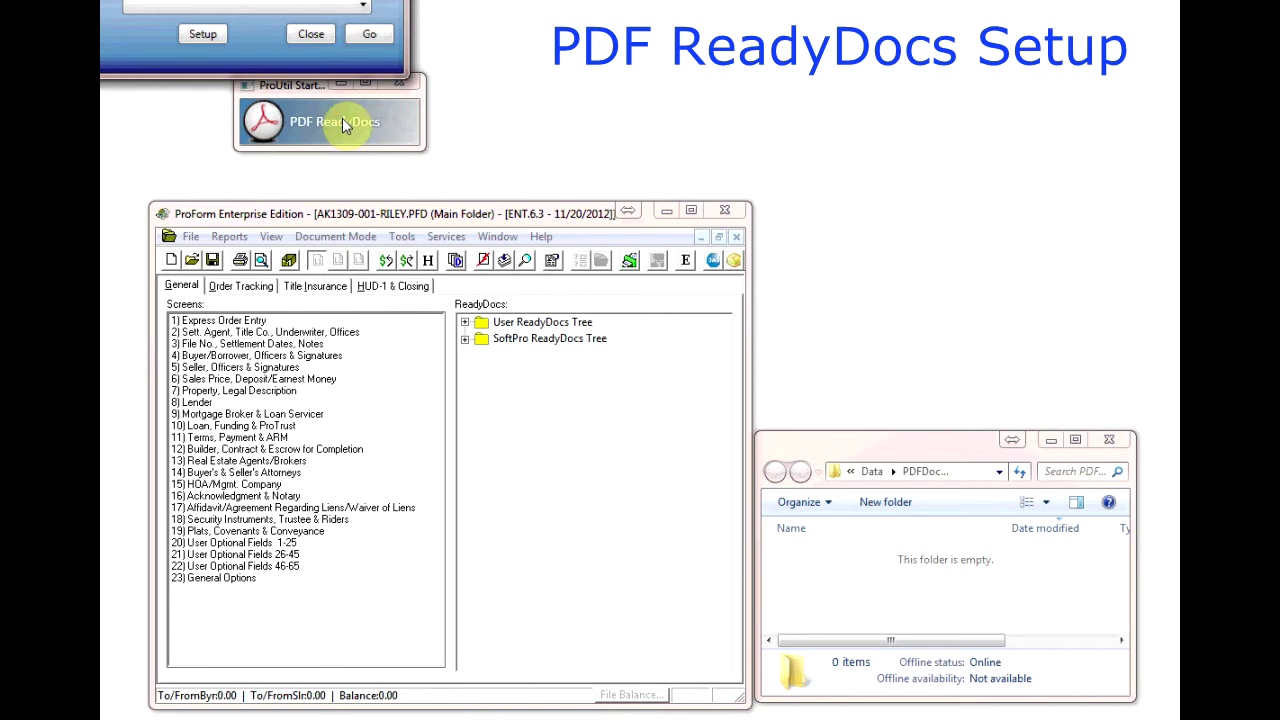
drag(242, 2, 430, 90)
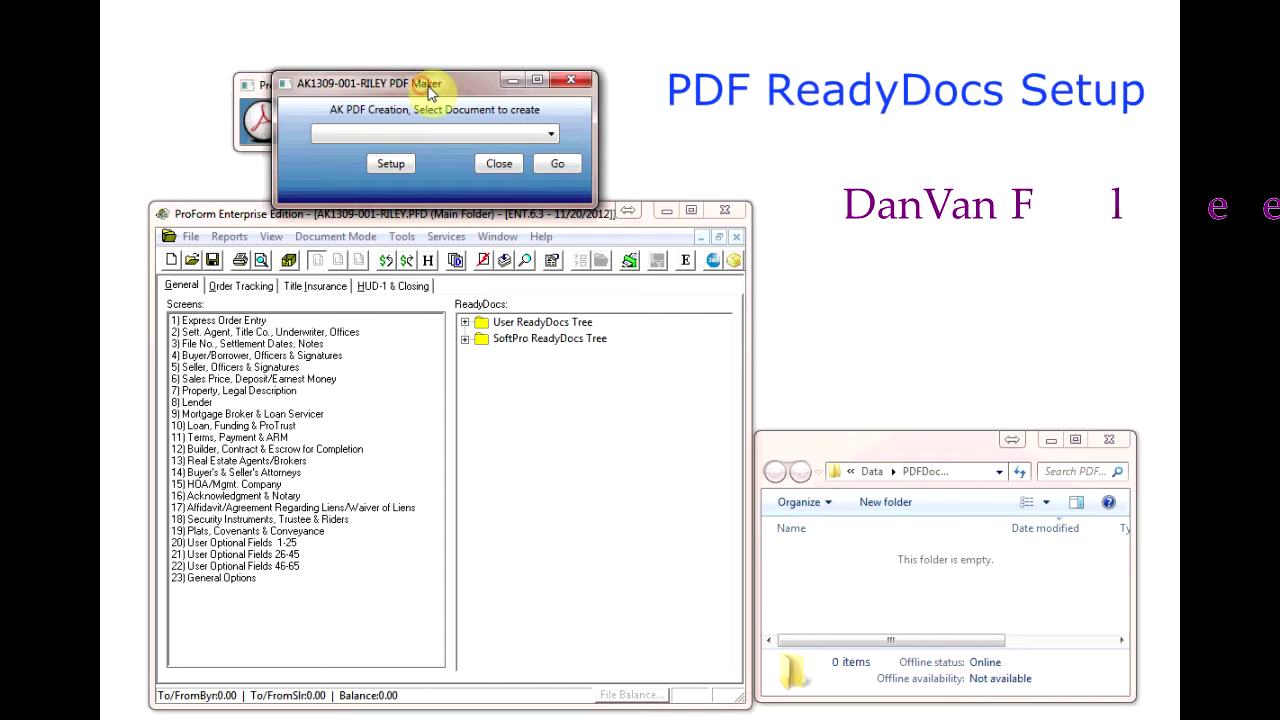
click(397, 164)
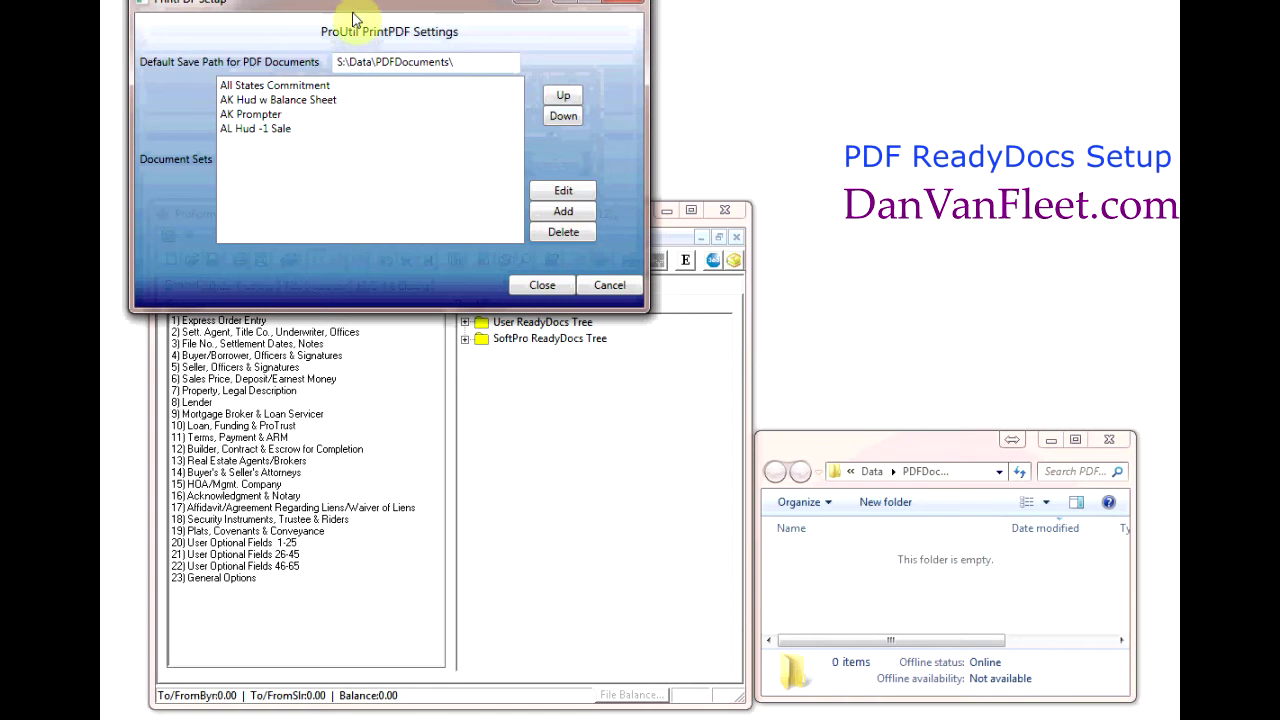
click(352, 10)
drag(352, 10, 490, 85)
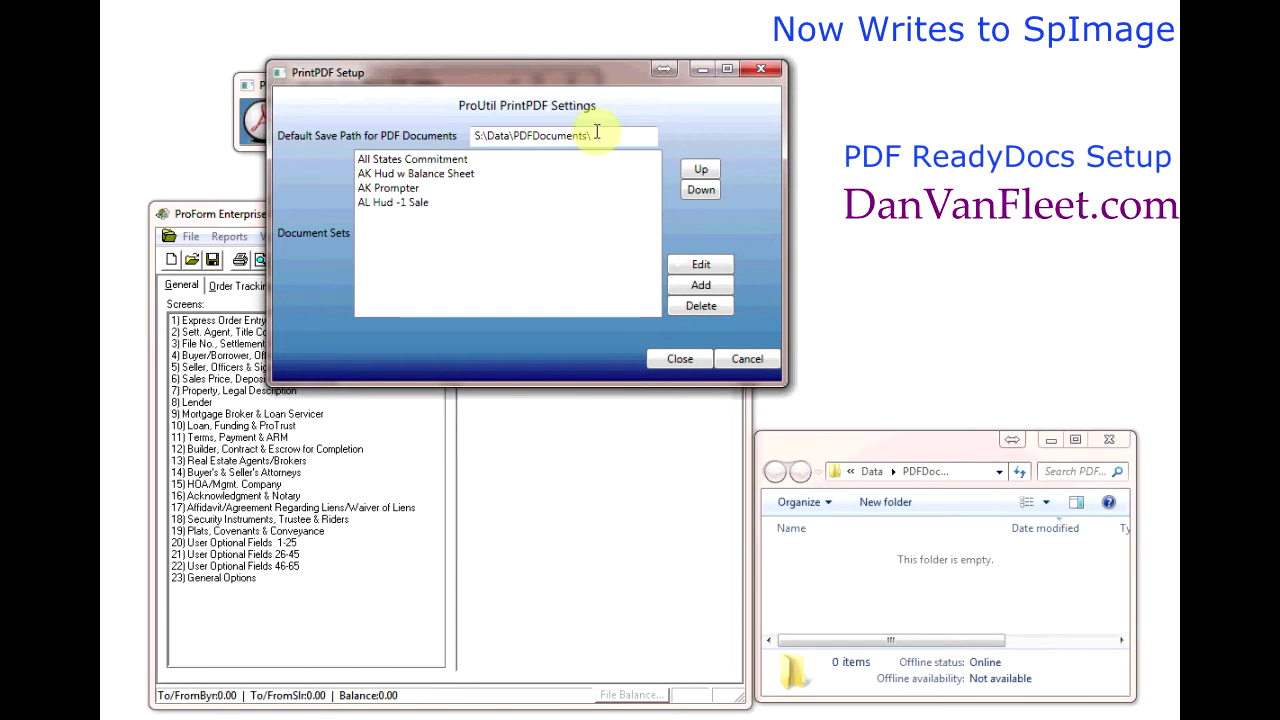
drag(595, 134, 434, 134)
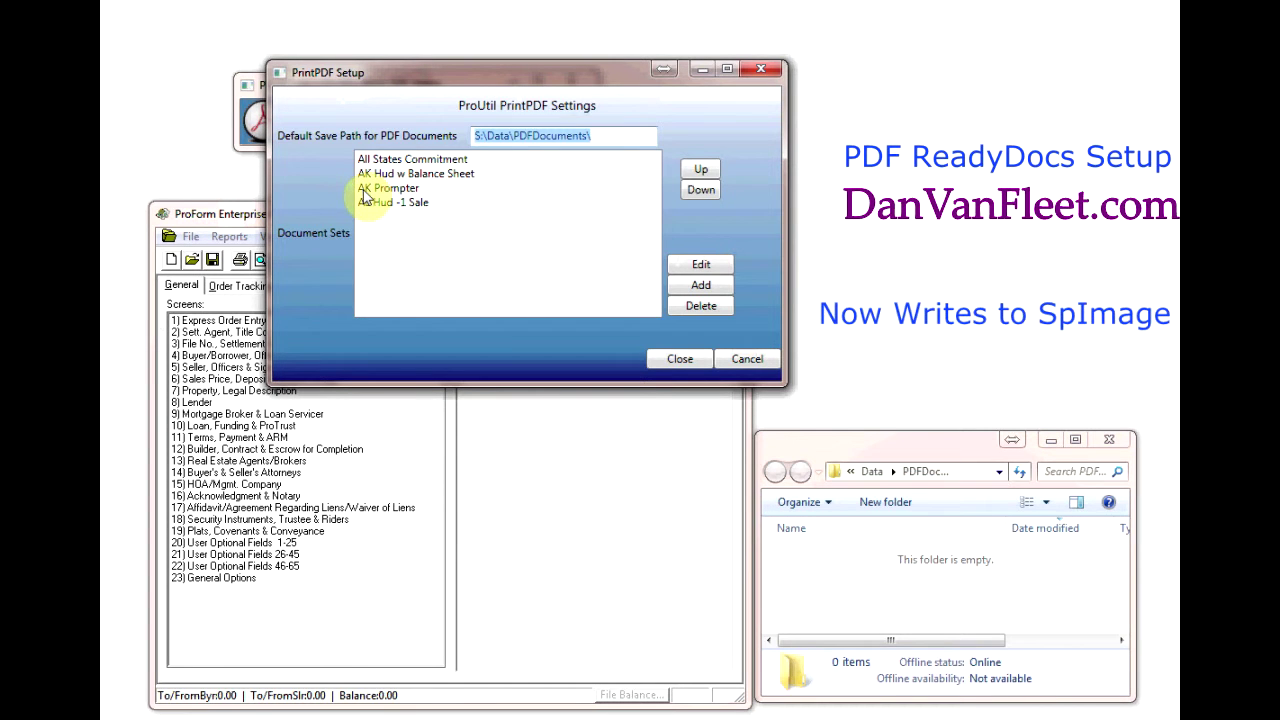
Step: Open the AK Hud w Balance Sheet document set for editing
click(428, 175)
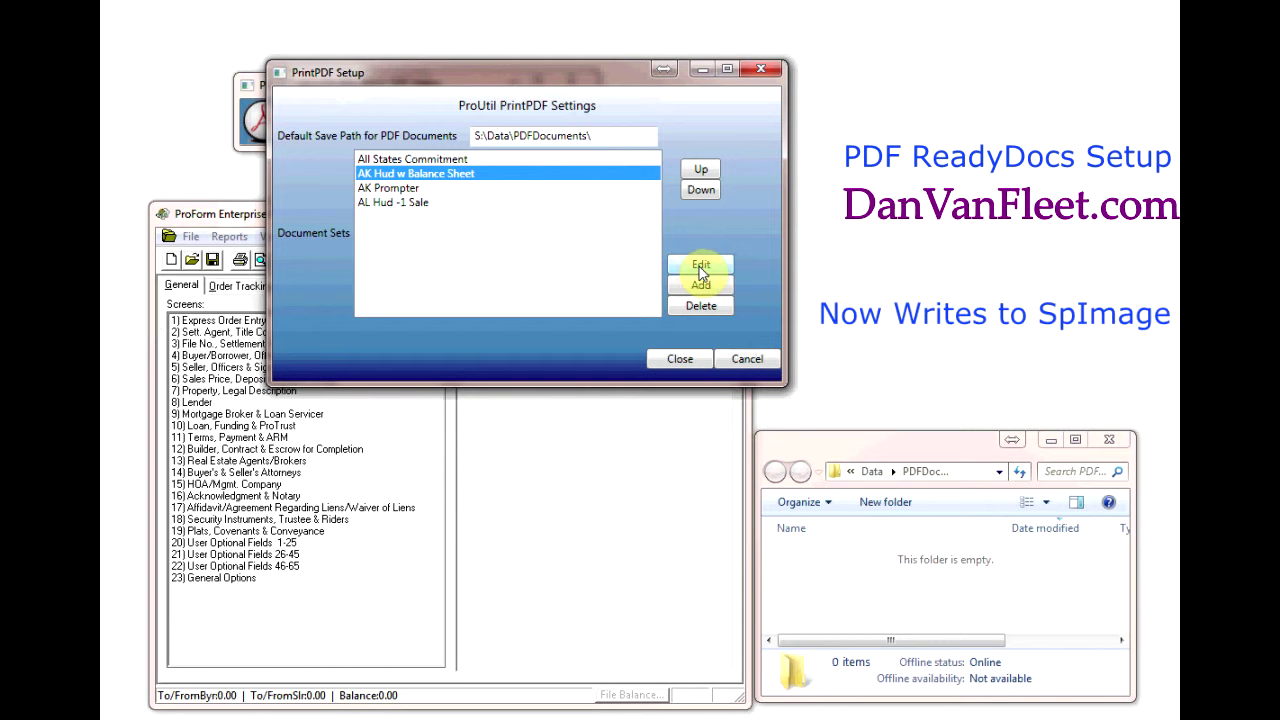
click(700, 268)
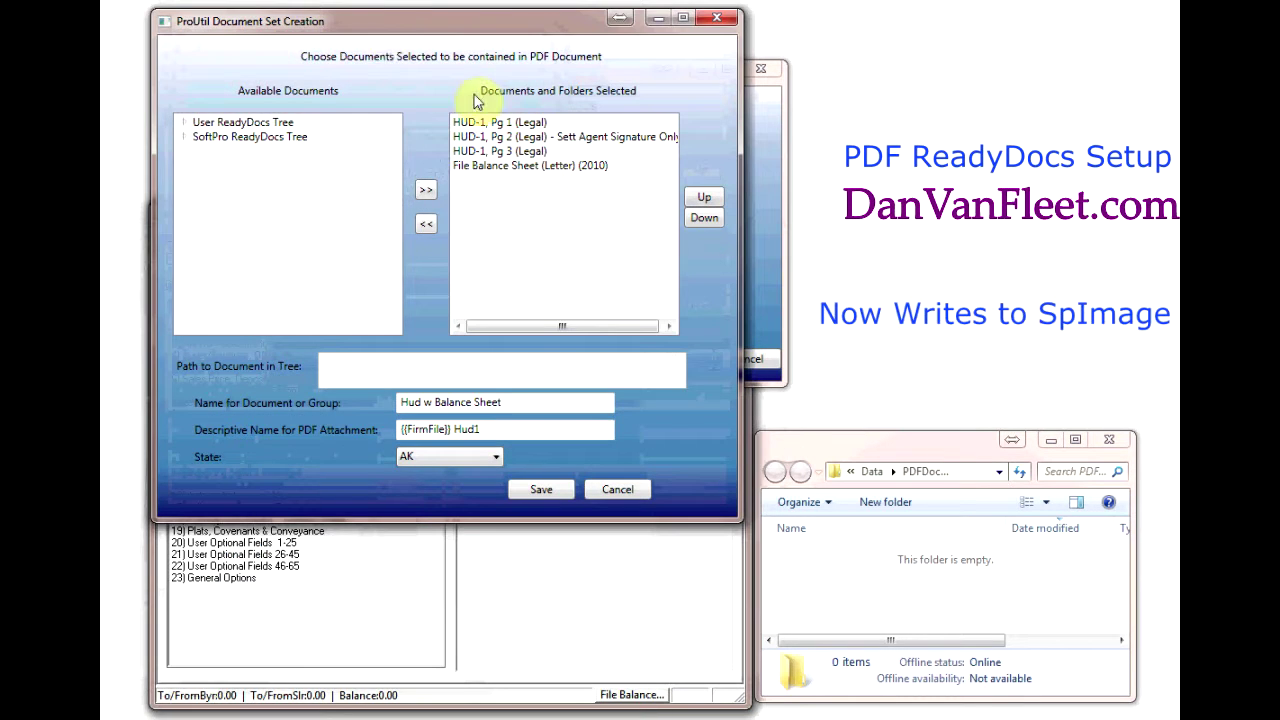
drag(388, 32, 475, 50)
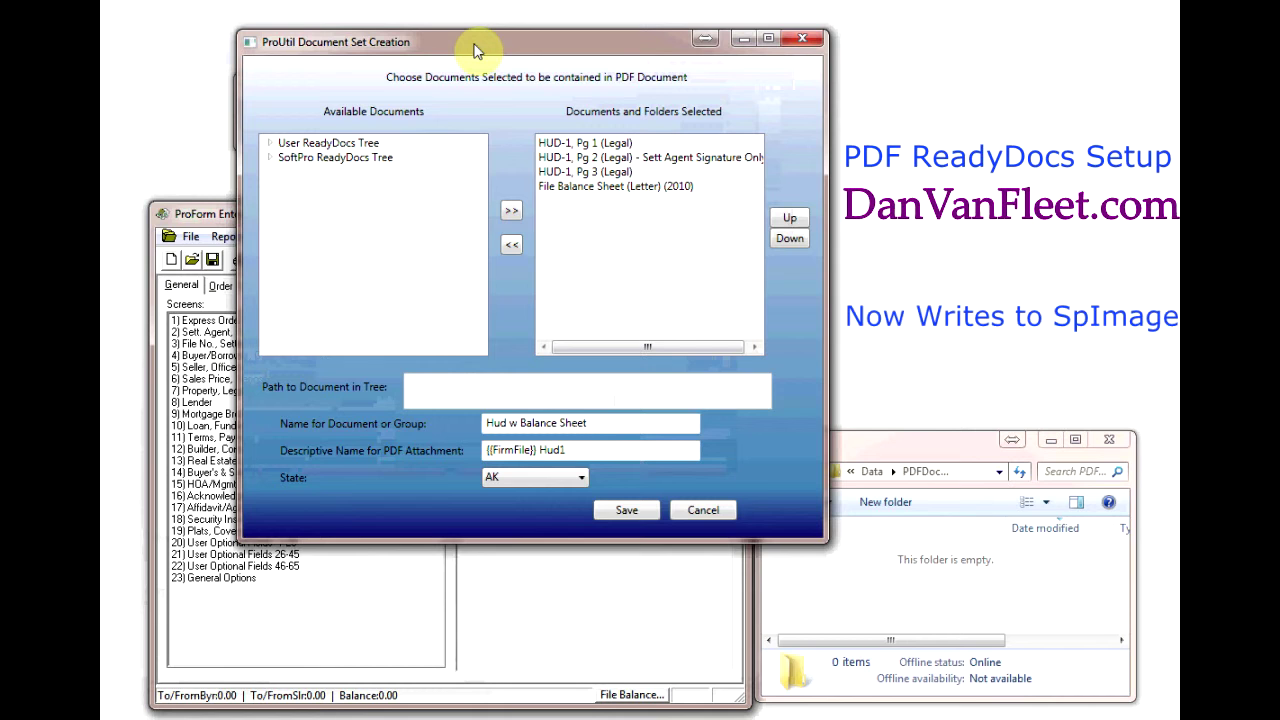
Step: Add the Open Order Sheet from HUD-1 & Closing in the SoftPro ReadyDocs Tree to the selected documents
click(269, 158)
click(287, 200)
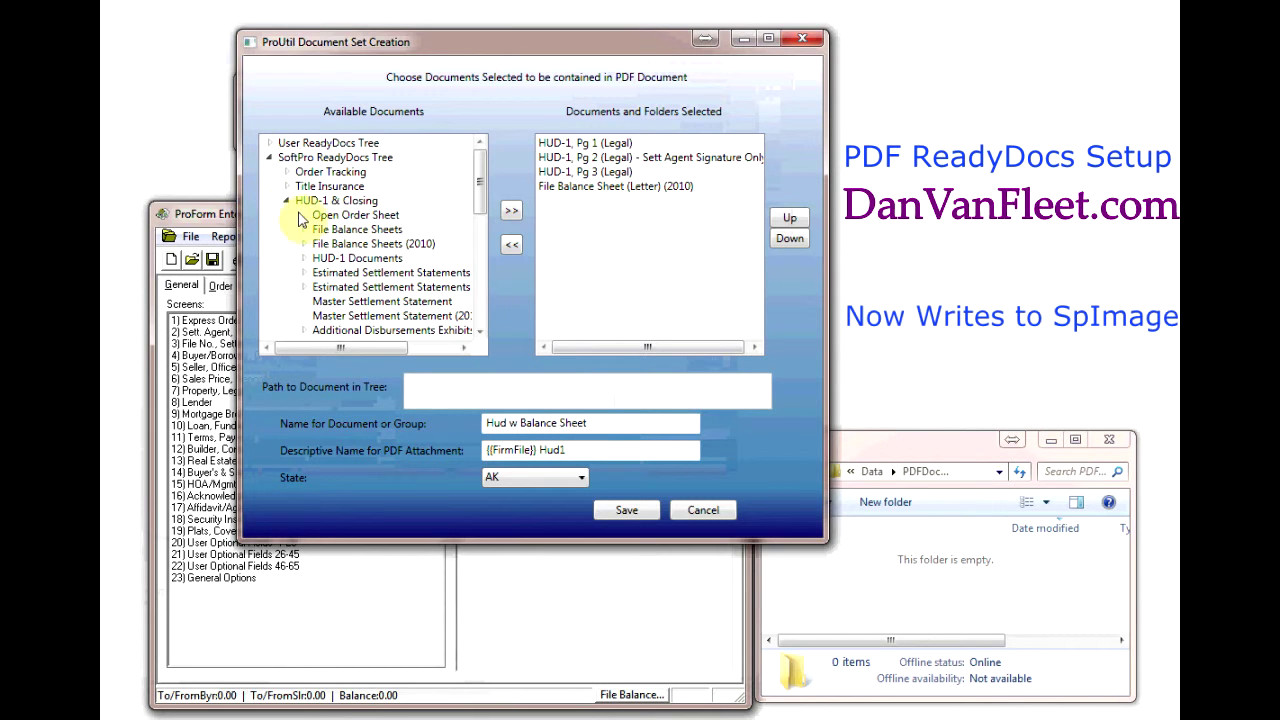
click(390, 216)
click(511, 211)
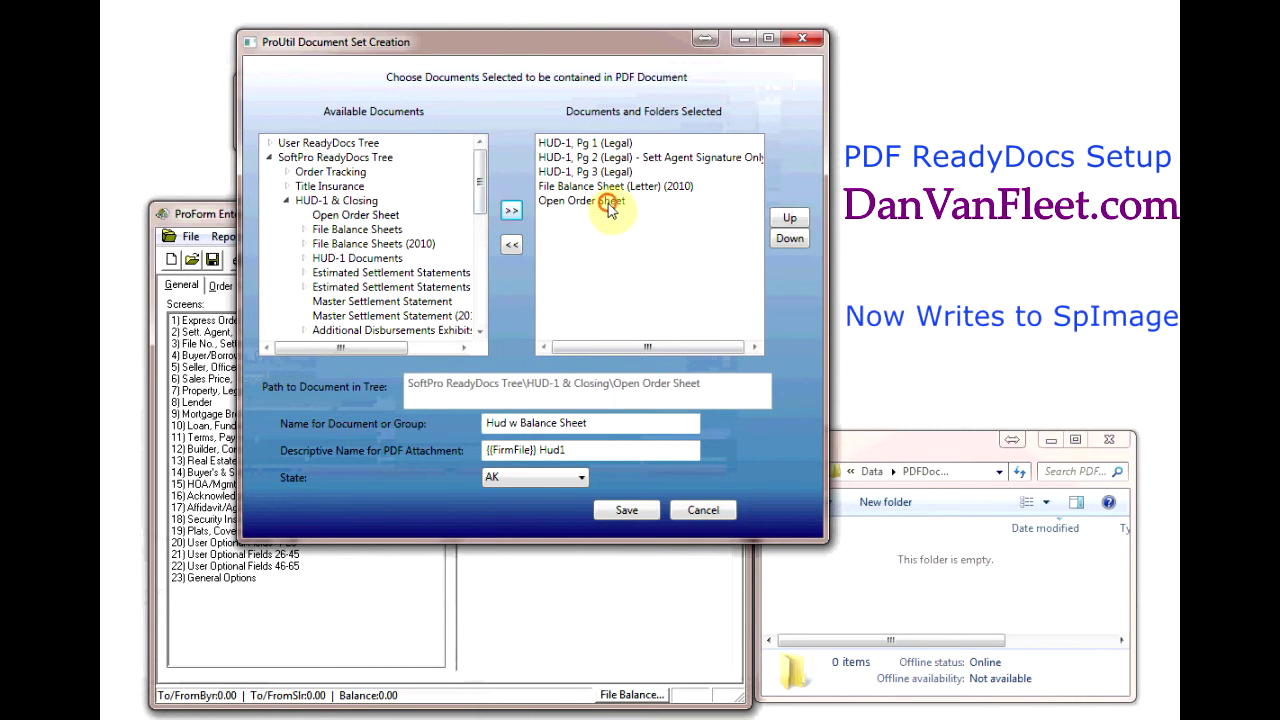
Step: Move the Open Order Sheet up to second place and back to the end, and remove it from the selected documents
click(605, 201)
click(789, 220)
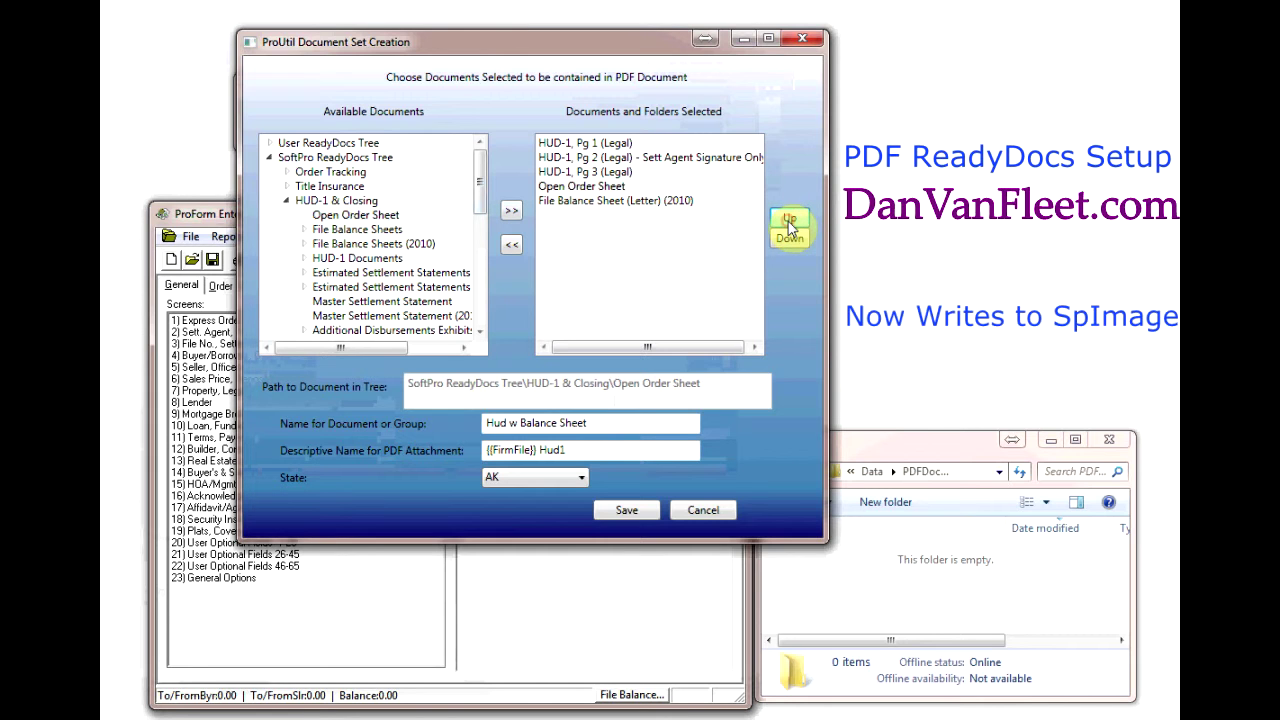
click(789, 220)
click(789, 220)
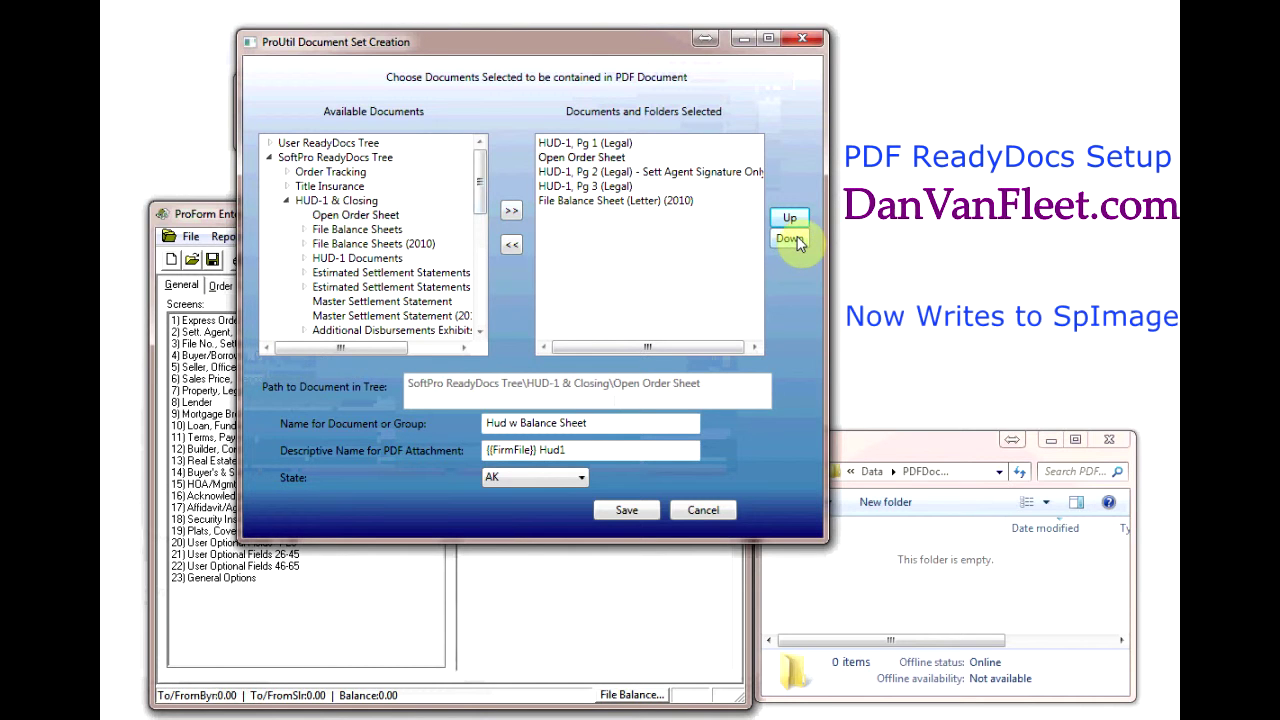
click(796, 240)
click(796, 240)
click(796, 240)
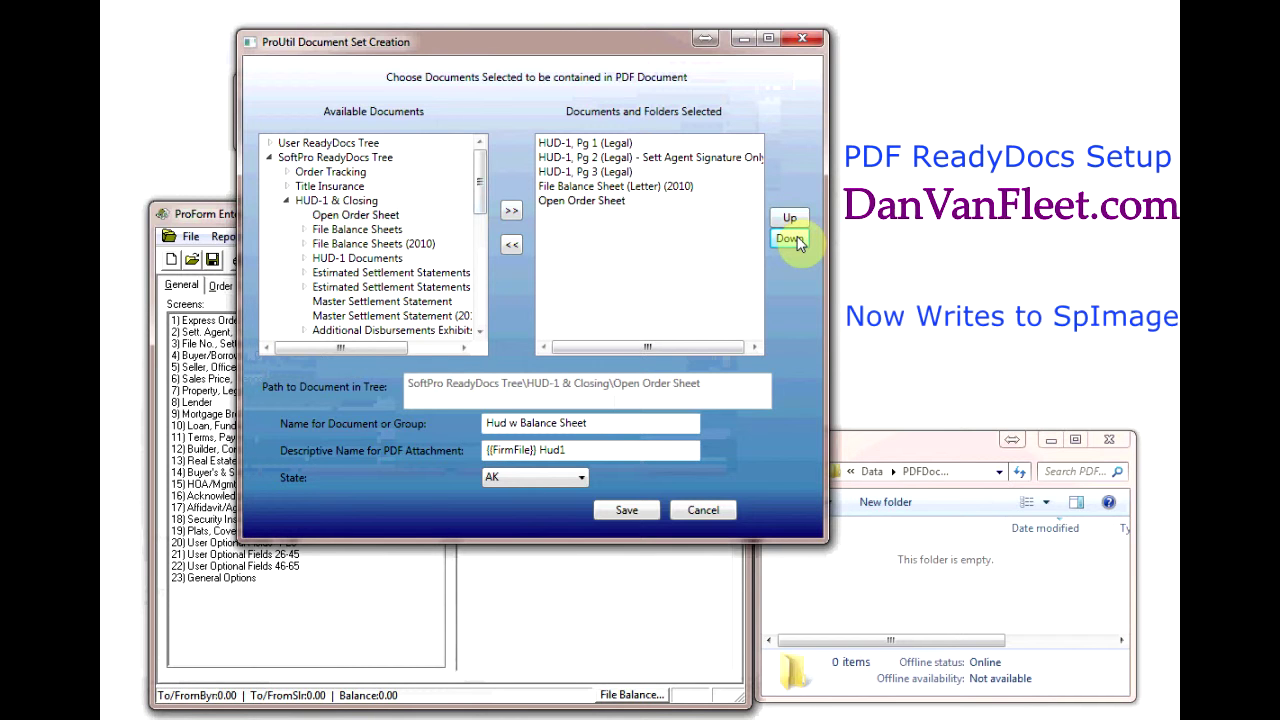
click(512, 246)
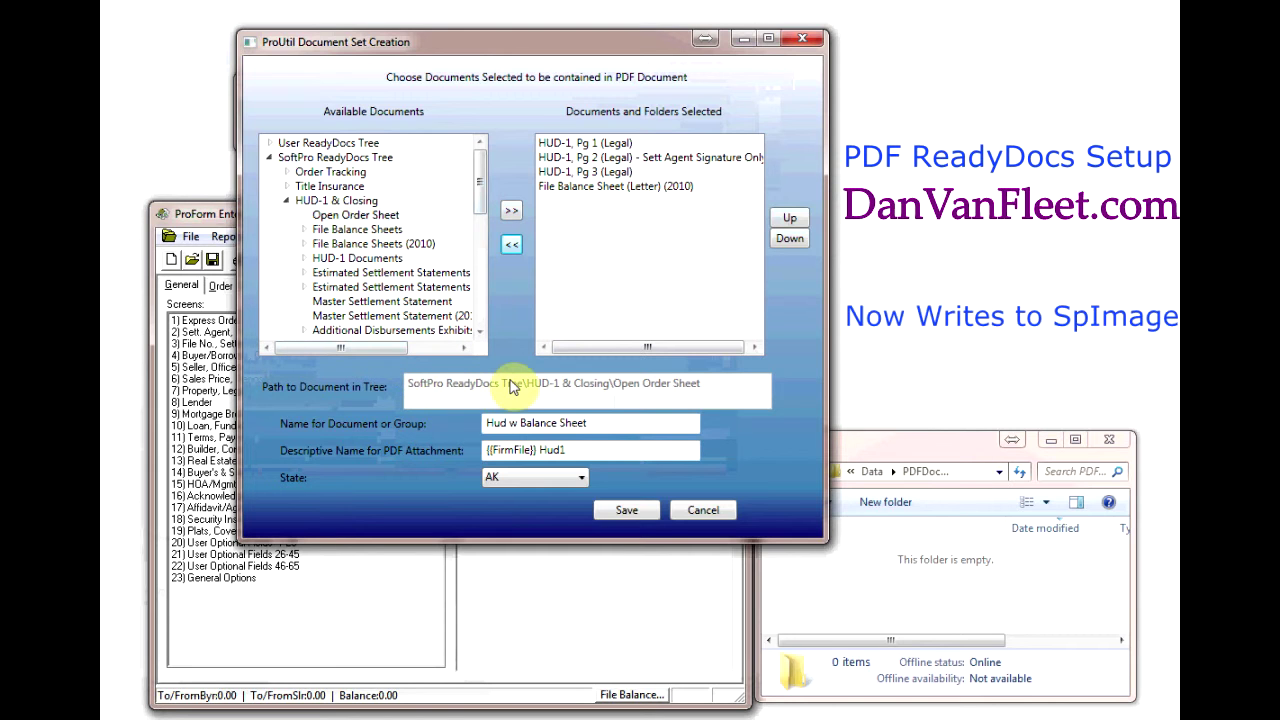
Step: Examine the tree paths of the selected documents and locate HUD-1, Pg 2 (Legal) - Sett Agent Signature Only under HUD-1, Legal
click(600, 189)
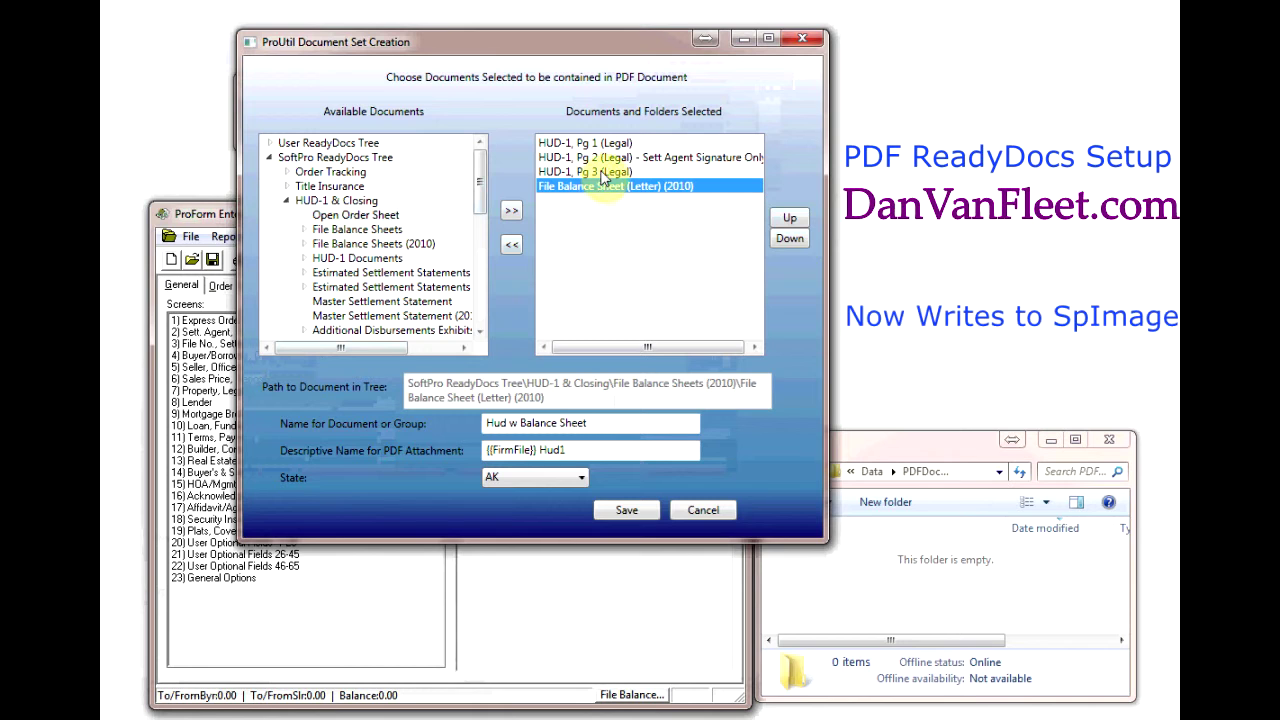
click(602, 174)
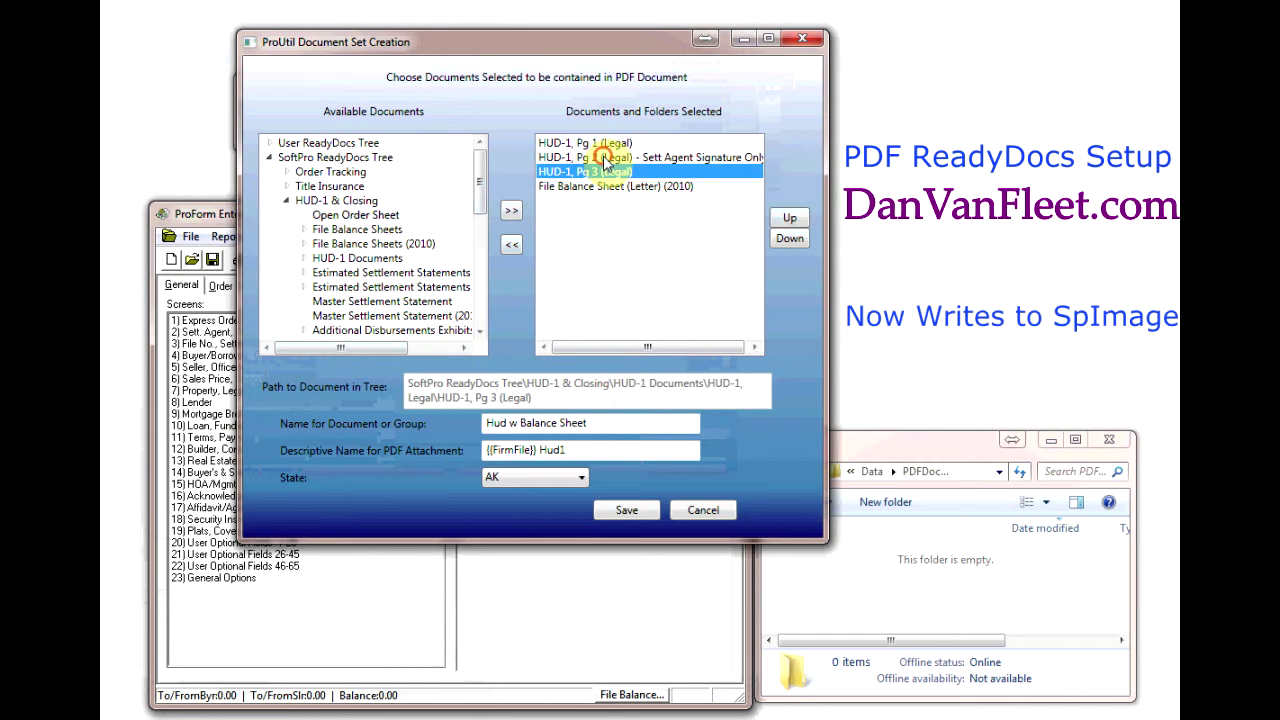
click(605, 160)
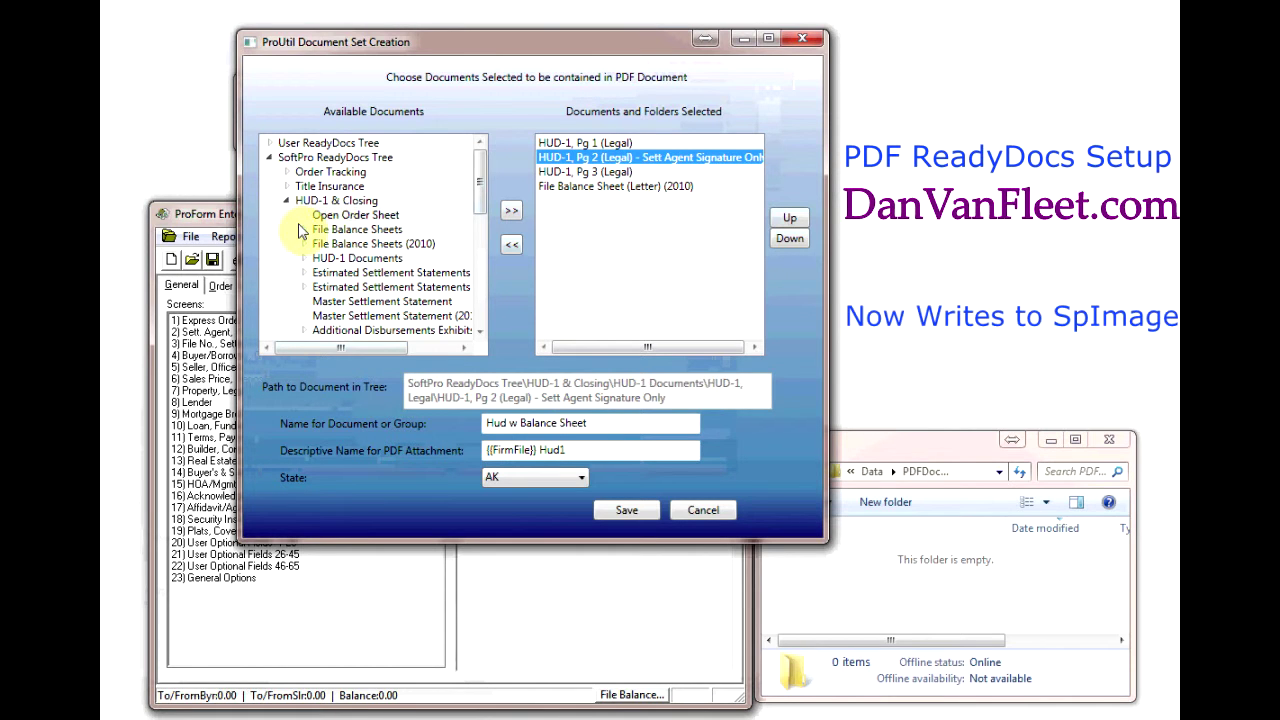
click(303, 259)
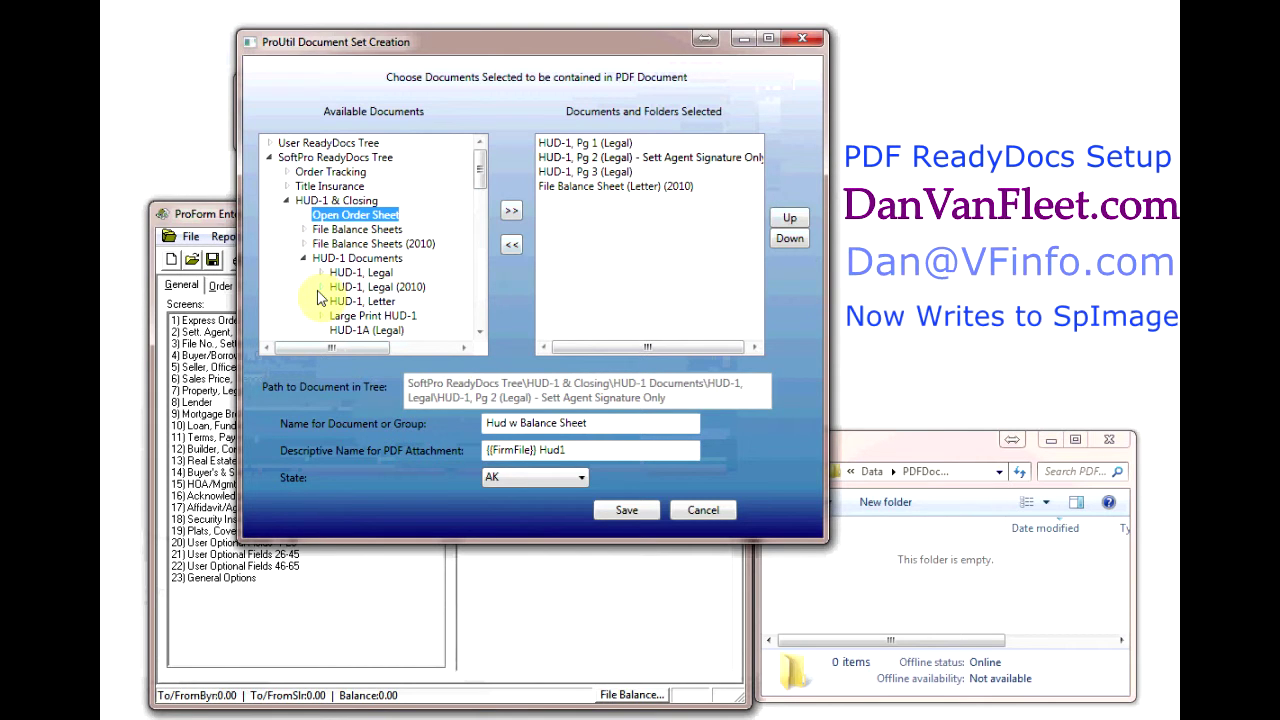
click(320, 272)
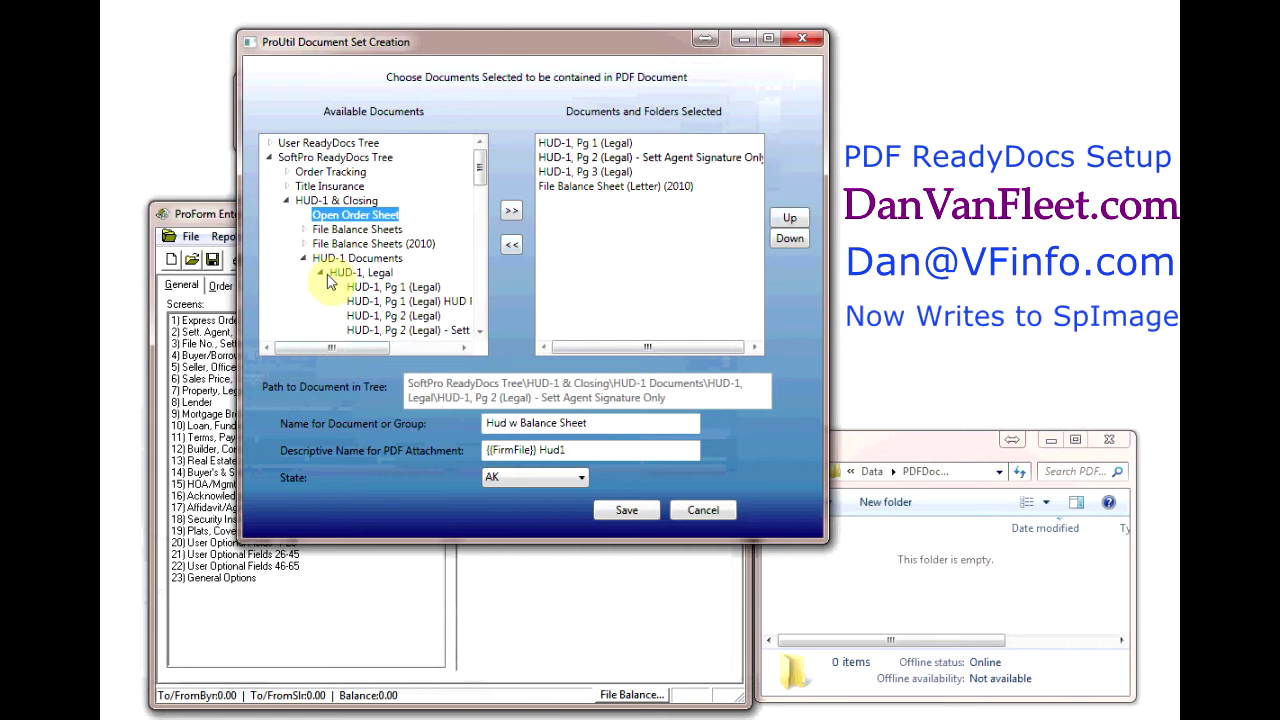
click(377, 329)
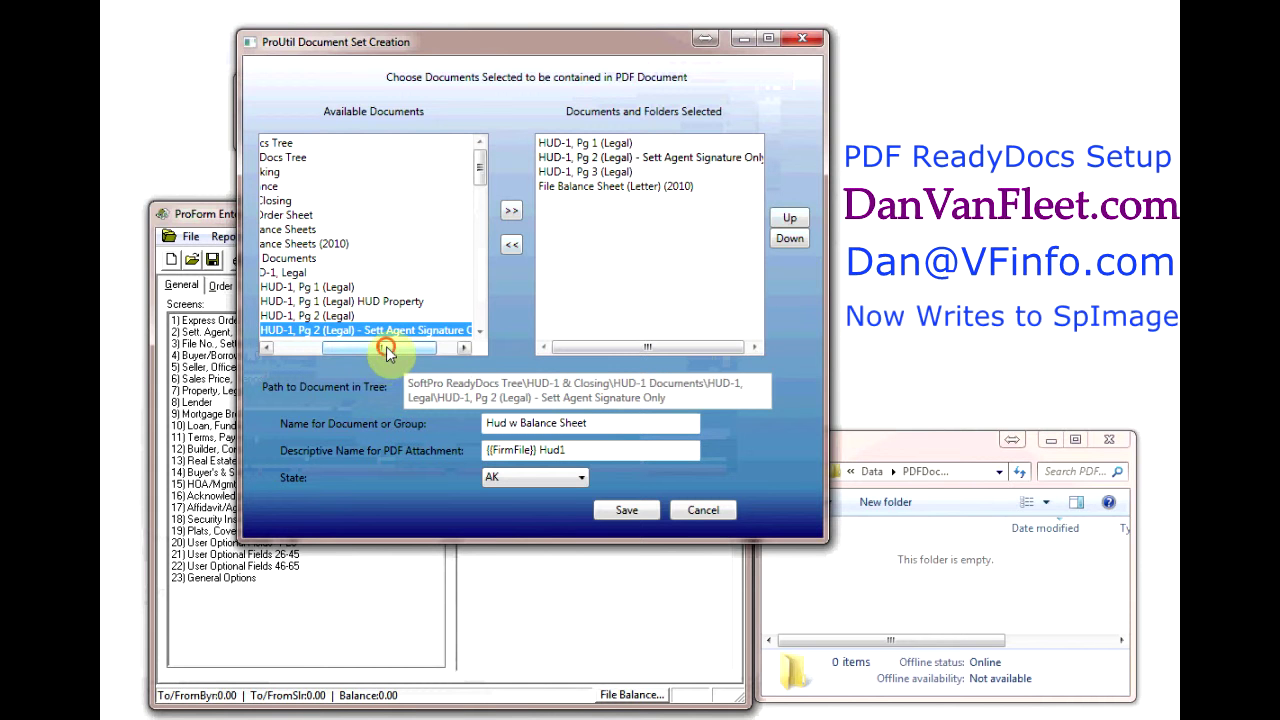
drag(386, 347, 368, 348)
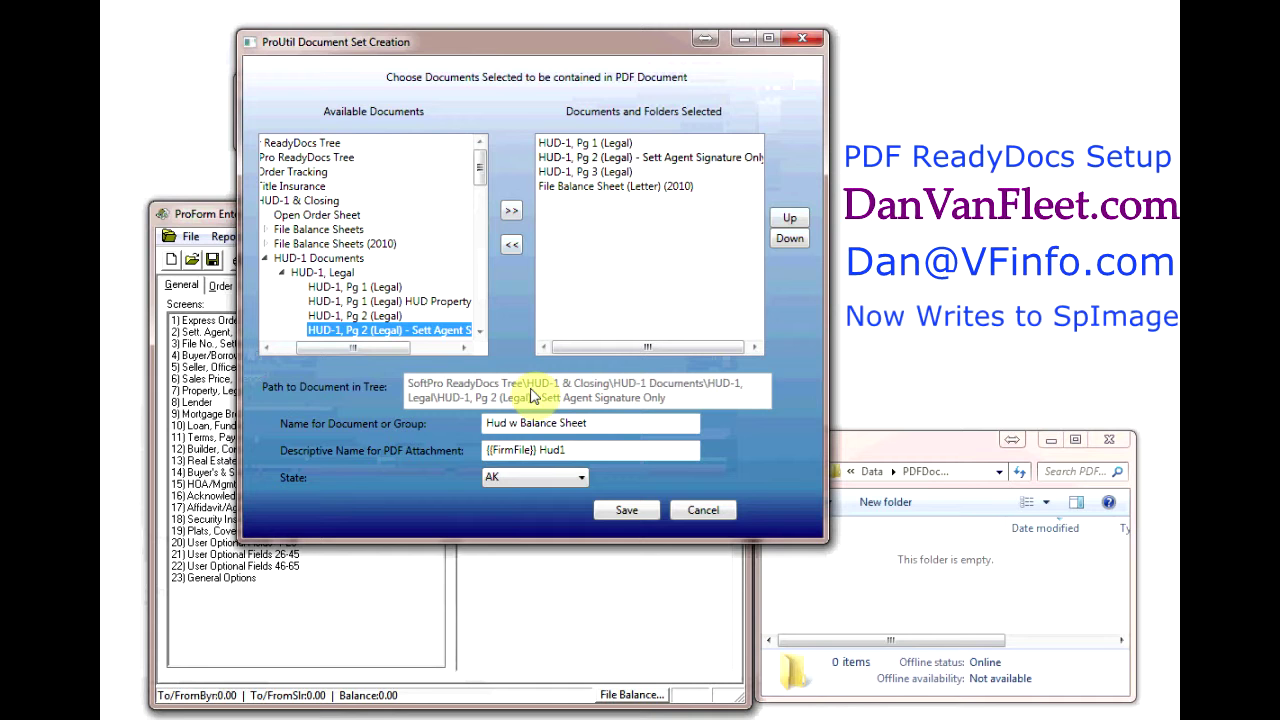
Step: Review the document set's name and its descriptive name for the PDF attachment
drag(617, 423, 498, 422)
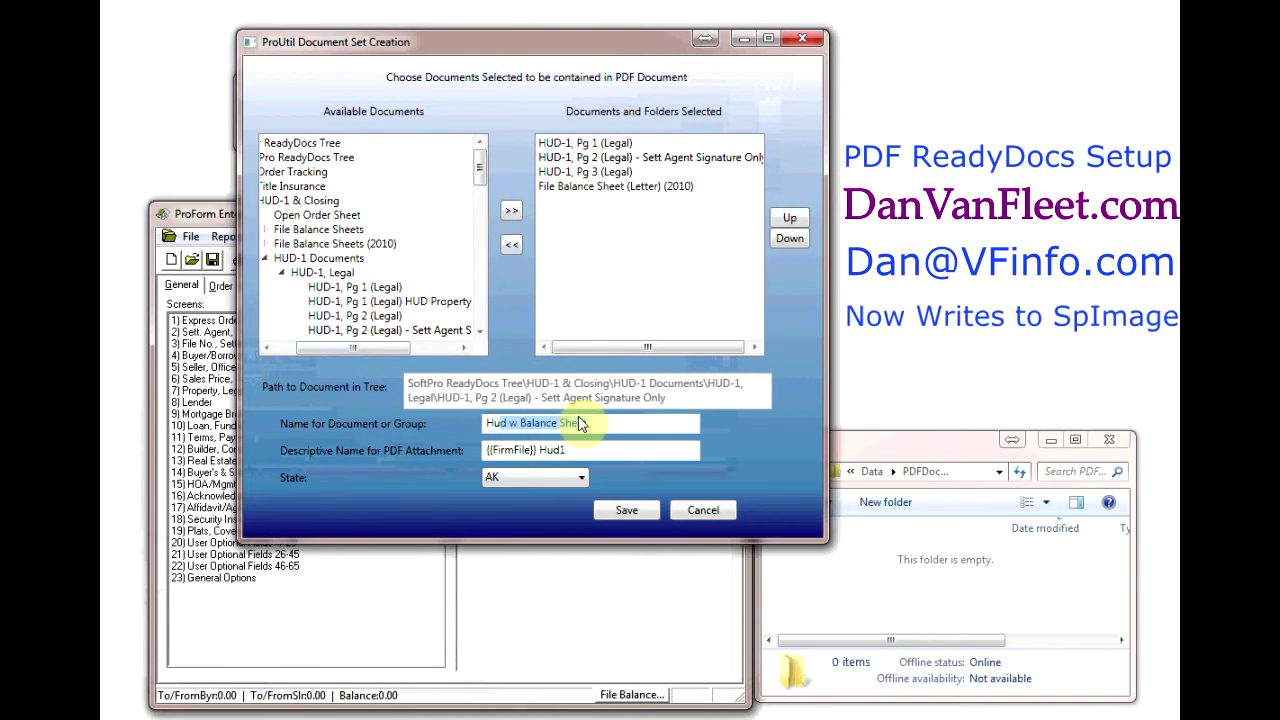
click(540, 424)
click(557, 422)
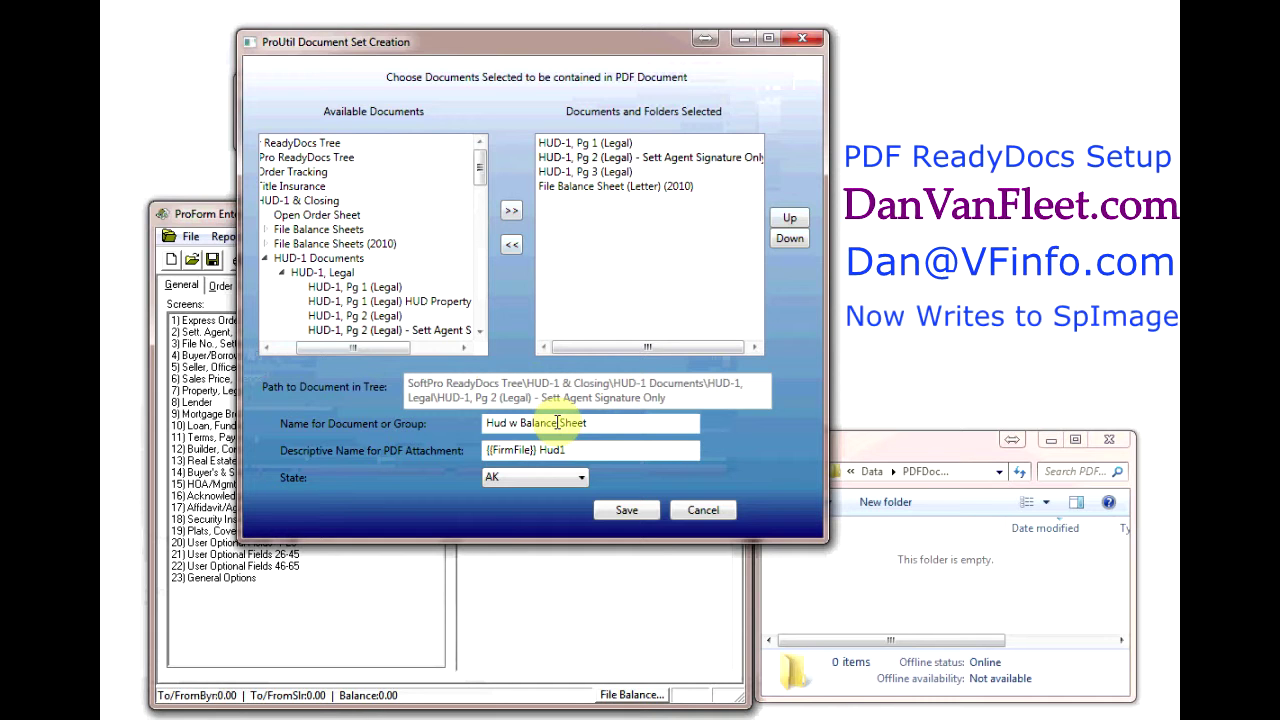
drag(571, 450, 480, 458)
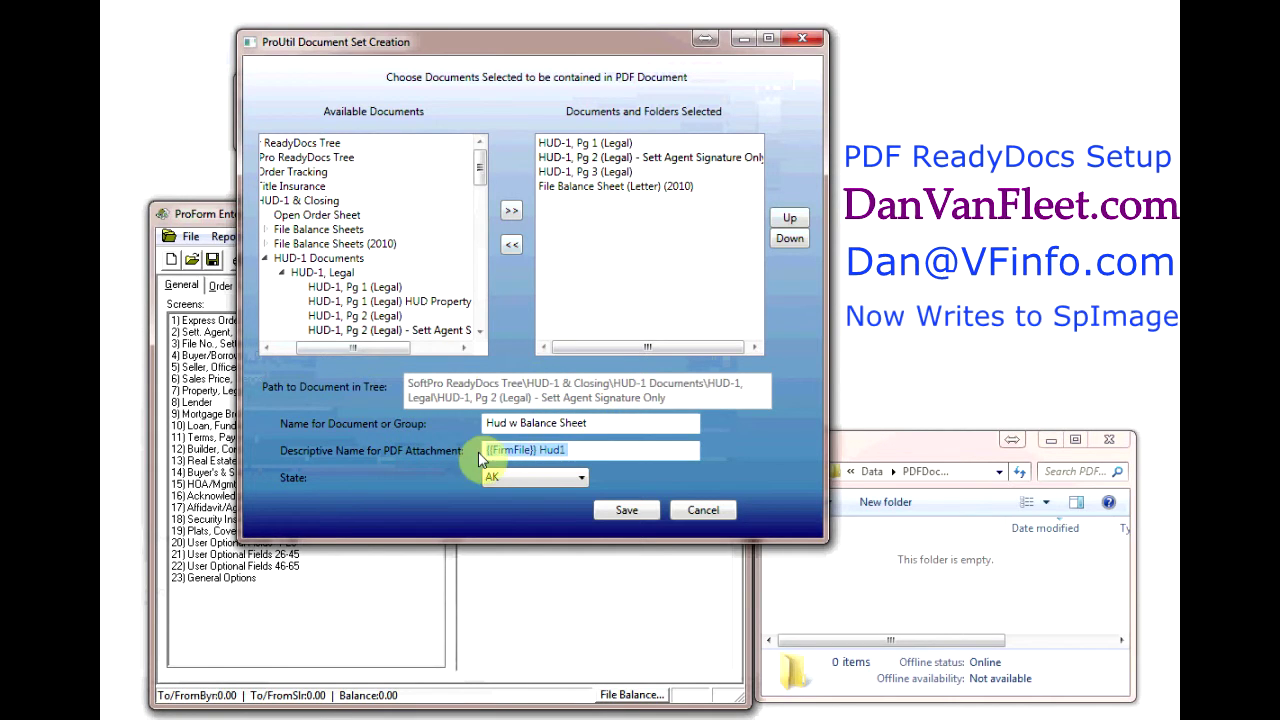
Step: Choose AK as the document set's state, and save the document set and the PrintPDF settings
click(584, 477)
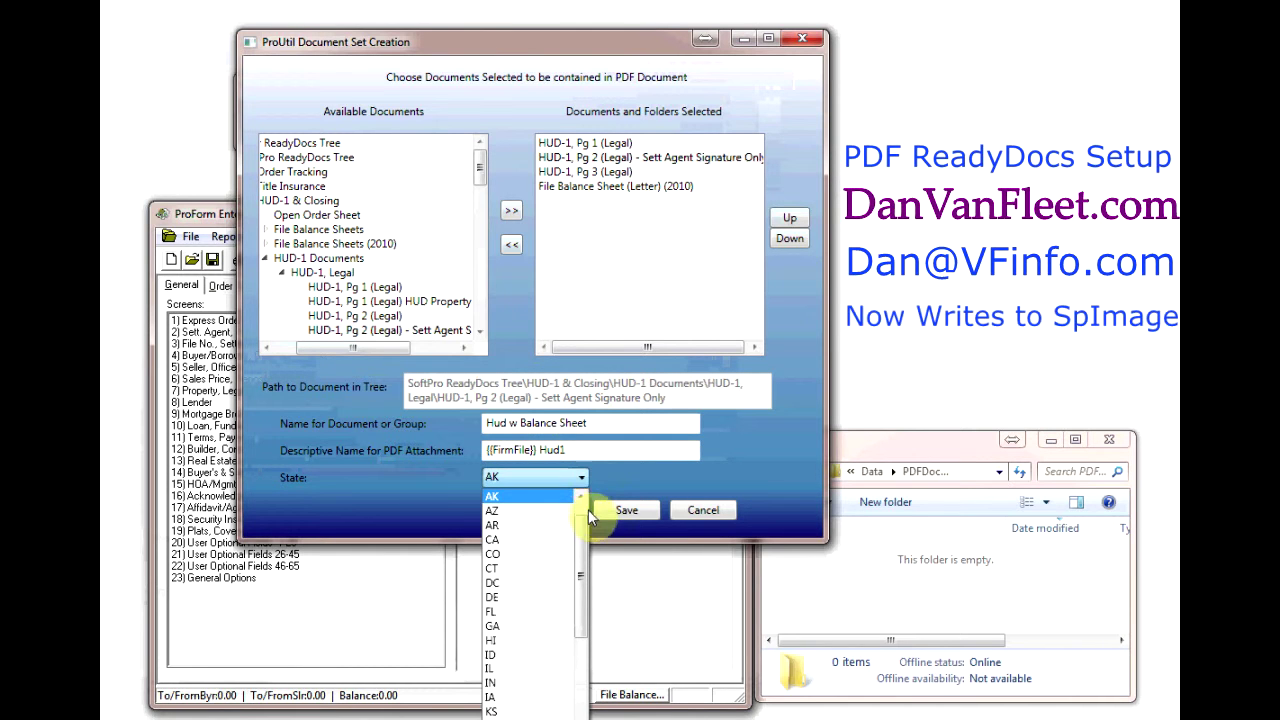
drag(575, 541, 577, 530)
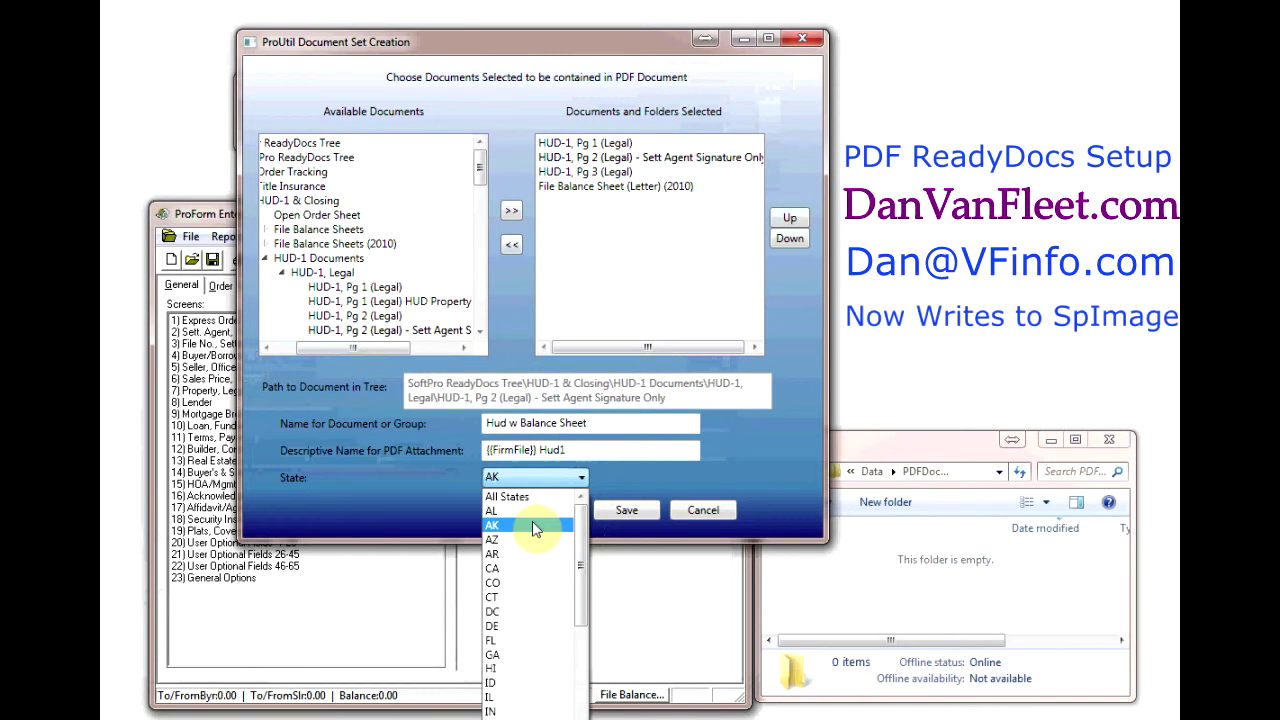
click(535, 526)
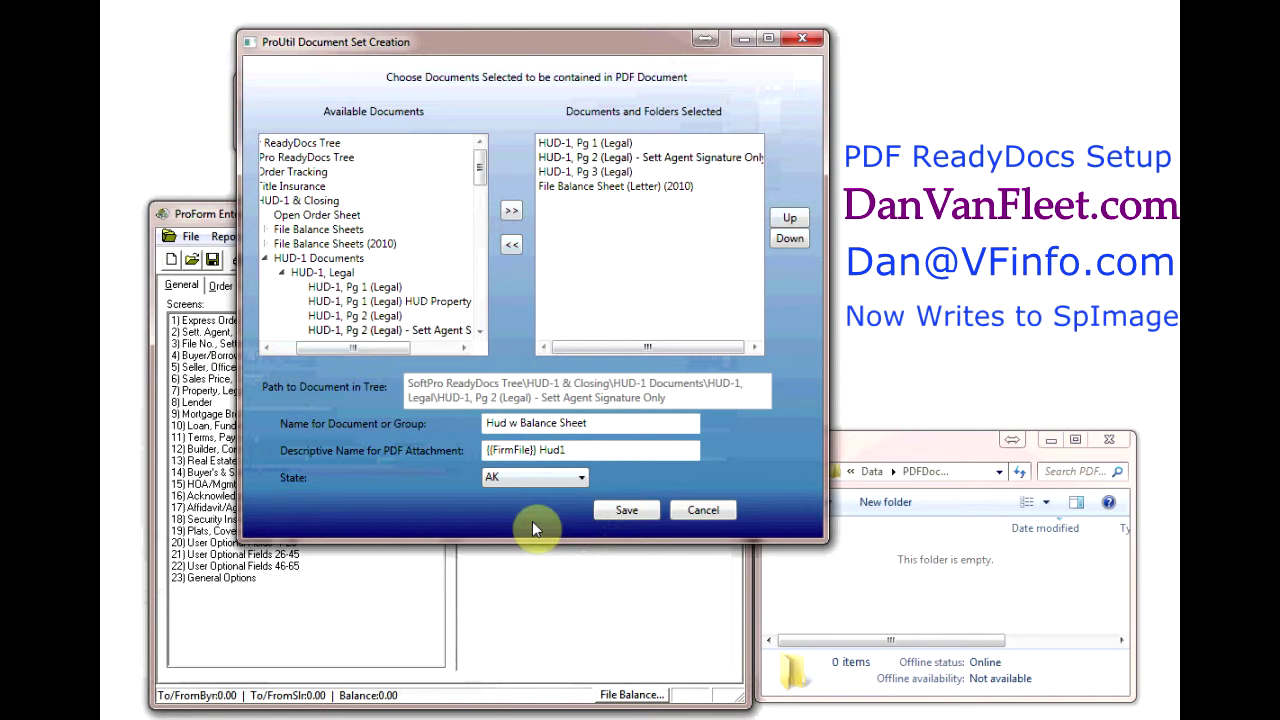
click(645, 512)
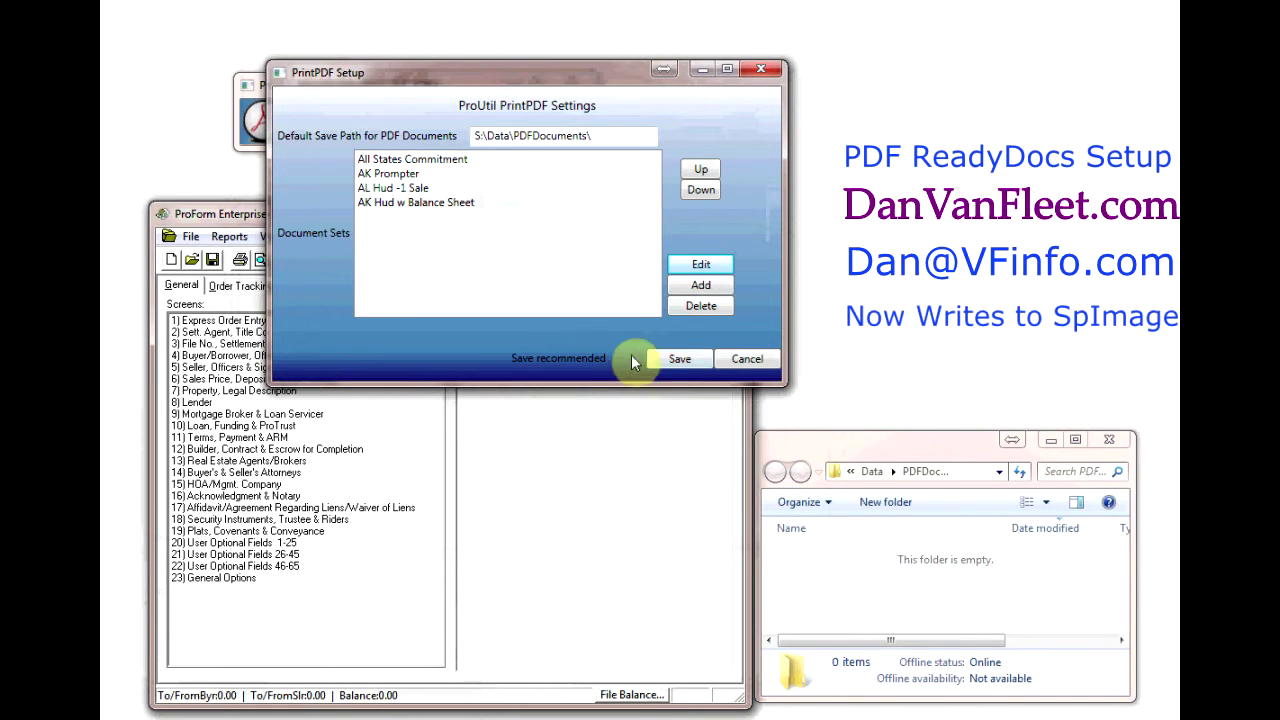
click(676, 355)
click(678, 358)
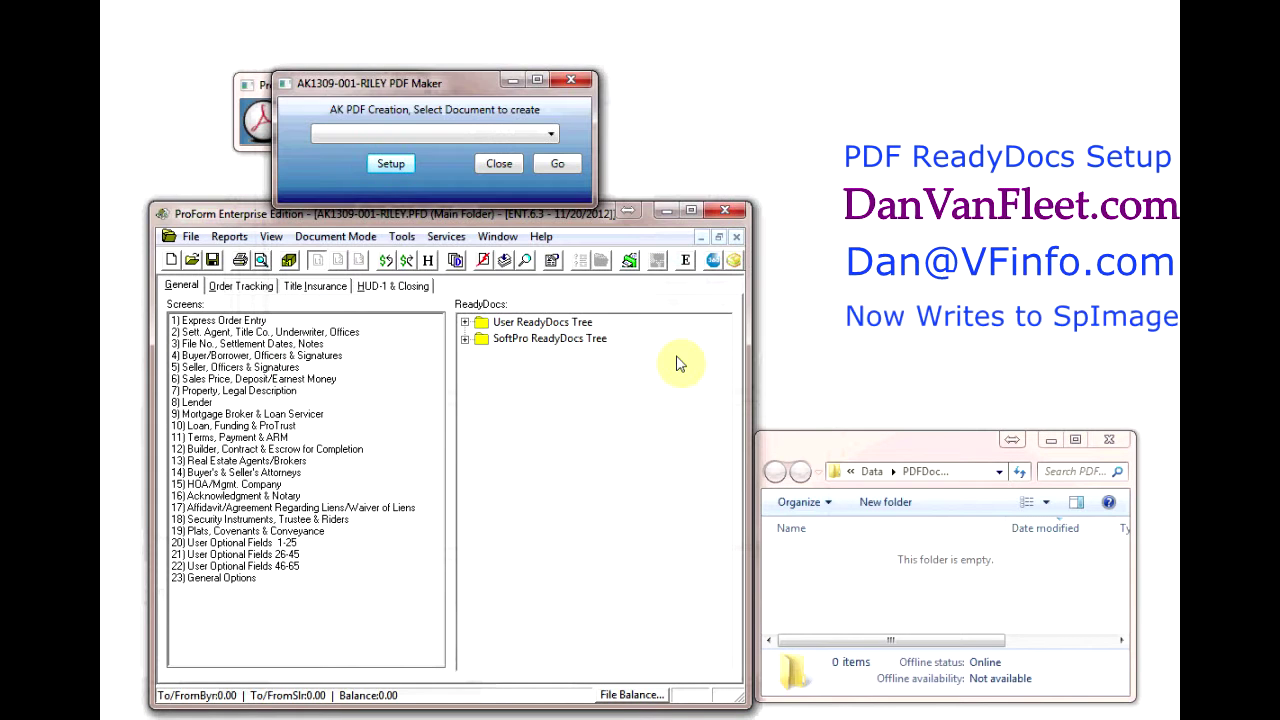